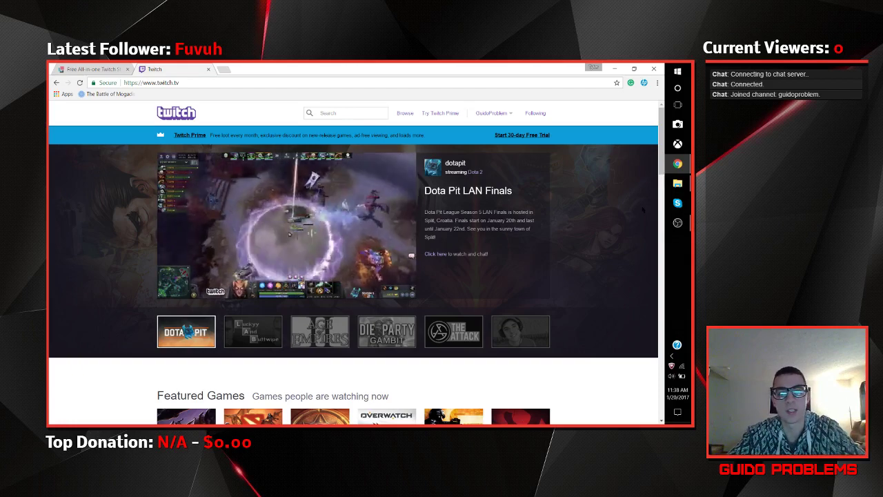
Step: Bring the OBS Studio window to the front, showing Scene 1 with its Display Capture and BrowserSource
{"action": "left_click", "coordinate": [677, 222]}
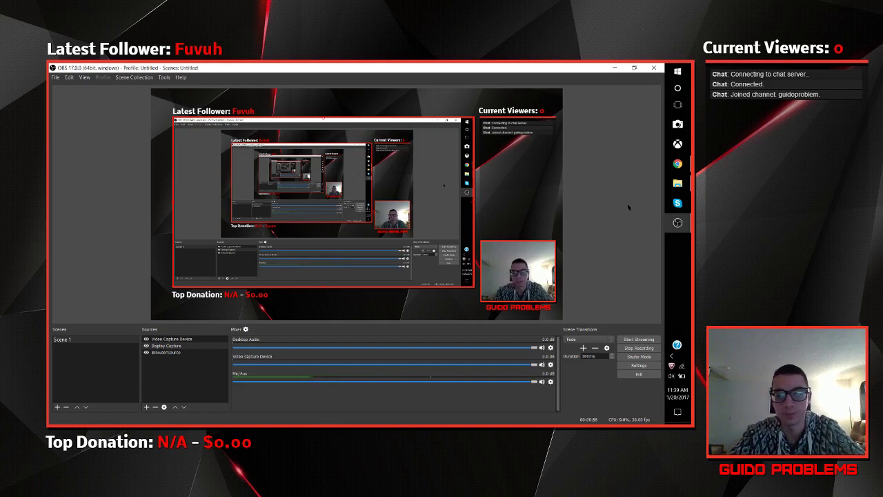
Step: Leave the overlay editor by trimming the StreamPro address to streampro.io and loading the home page
{"action": "key", "text": "alt+Tab"}
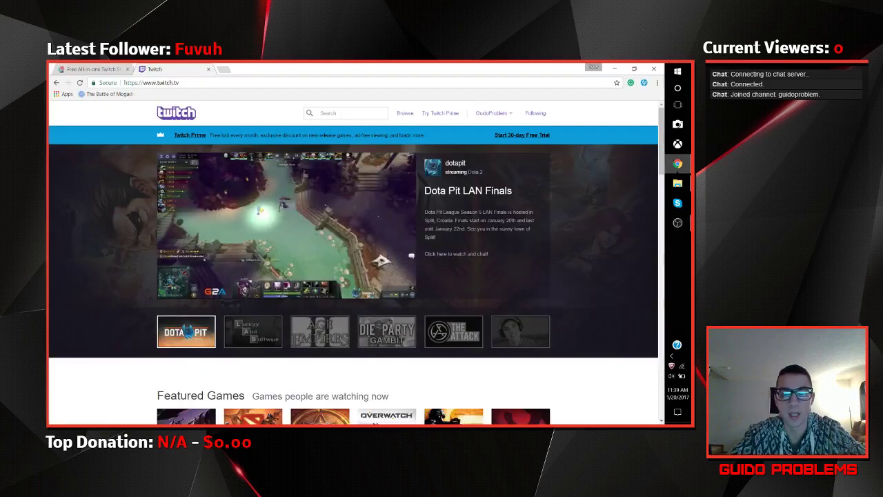
{"action": "left_click", "coordinate": [93, 69]}
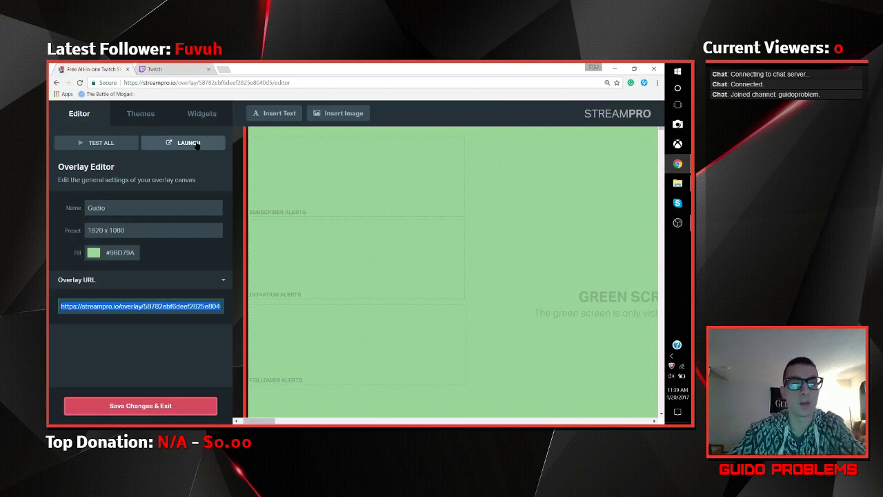
{"action": "left_click_drag", "start_coordinate": [293, 82], "coordinate": [178, 78]}
{"action": "key", "text": "BackSpace"}
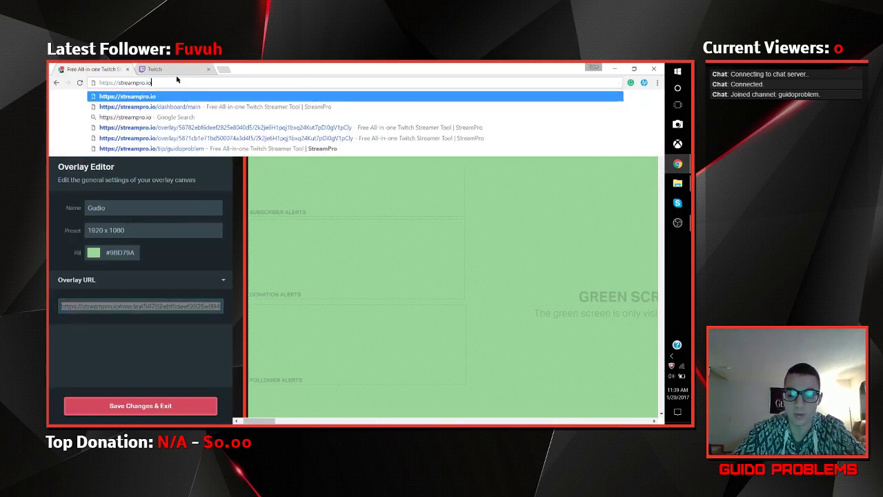
{"action": "key", "text": "Return"}
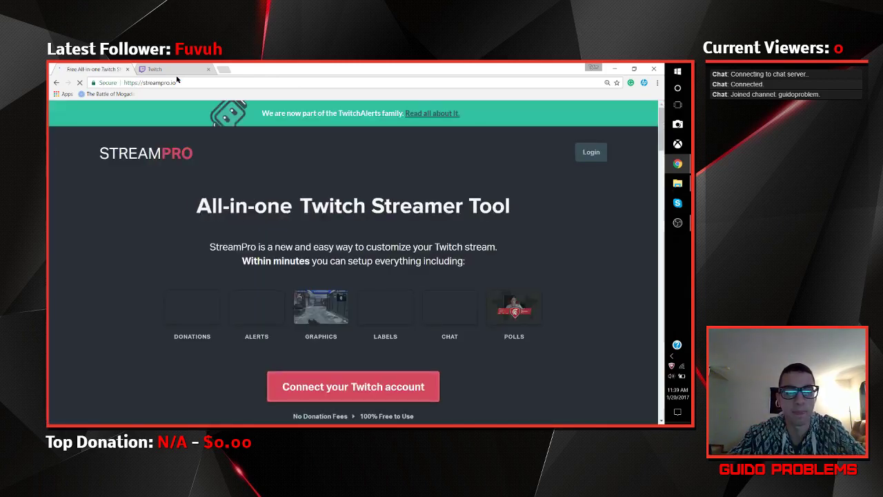
{"action": "scroll", "coordinate": [194, 262], "scroll_direction": "down", "scroll_amount": 2}
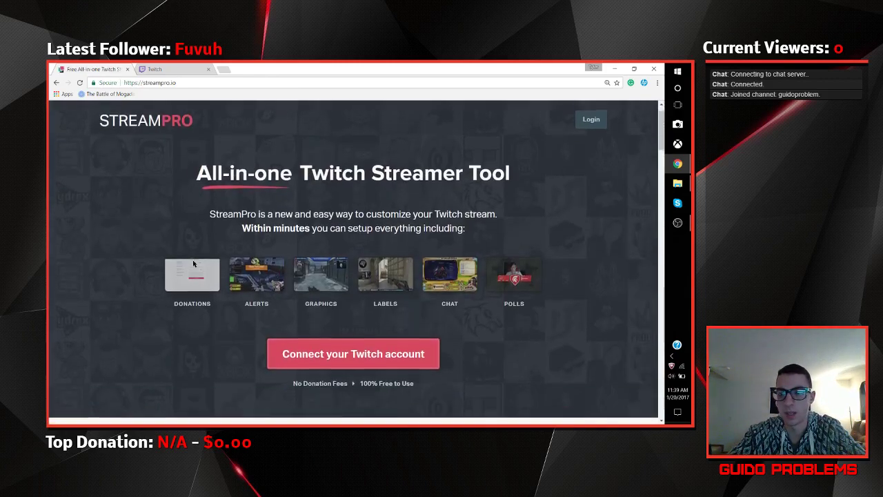
{"action": "scroll", "coordinate": [194, 261], "scroll_direction": "up", "scroll_amount": 2}
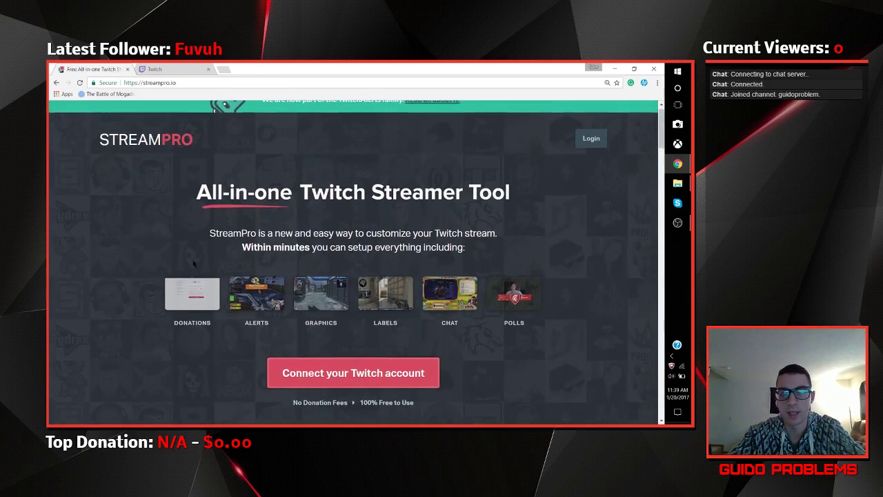
Step: Sign in to StreamPro with Twitch and reveal the Gudio card's actions in Overlay Manager
{"action": "left_click", "coordinate": [337, 371]}
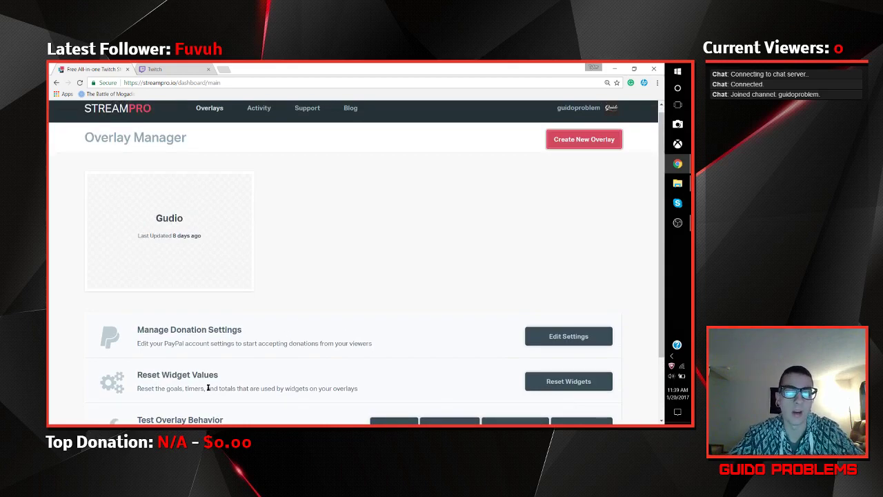
{"action": "scroll", "coordinate": [228, 377], "scroll_direction": "down", "scroll_amount": 2}
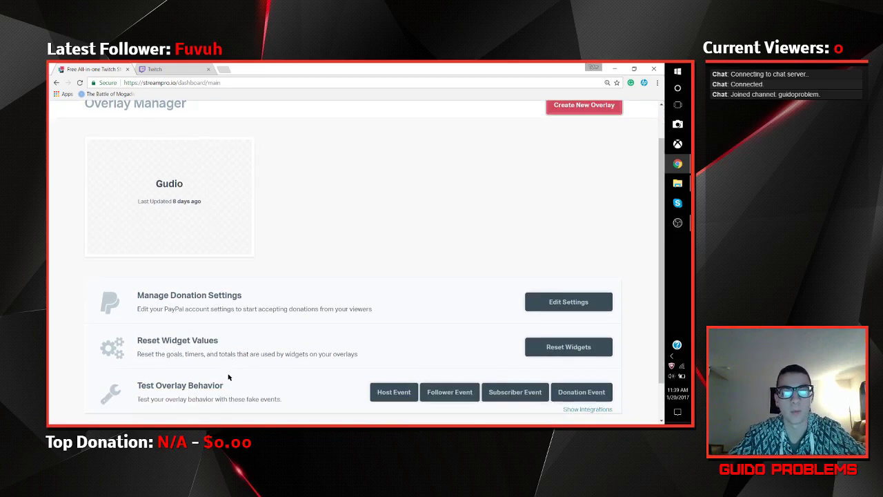
{"action": "scroll", "coordinate": [228, 377], "scroll_direction": "up", "scroll_amount": 1}
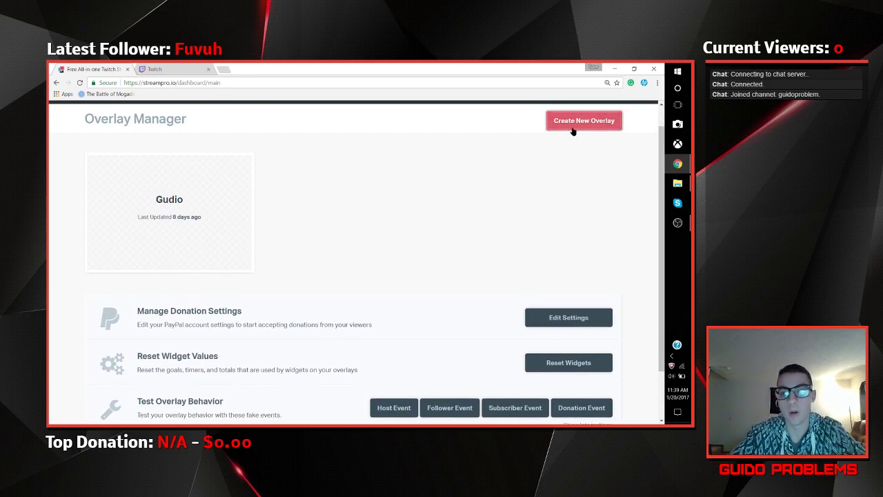
{"action": "mouse_move", "coordinate": [217, 219]}
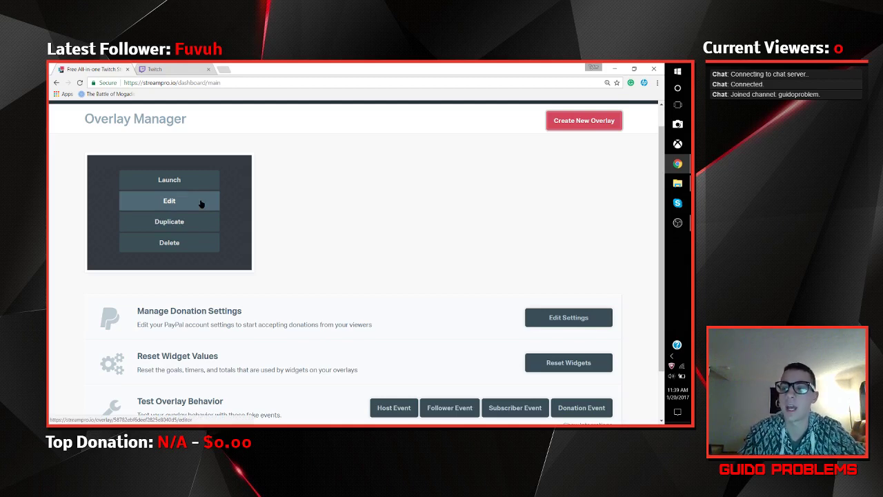
Step: Open the Gudio overlay in the editor and inspect its 1920 x 1080 canvas with subscriber and donation alert areas
{"action": "left_click", "coordinate": [201, 204]}
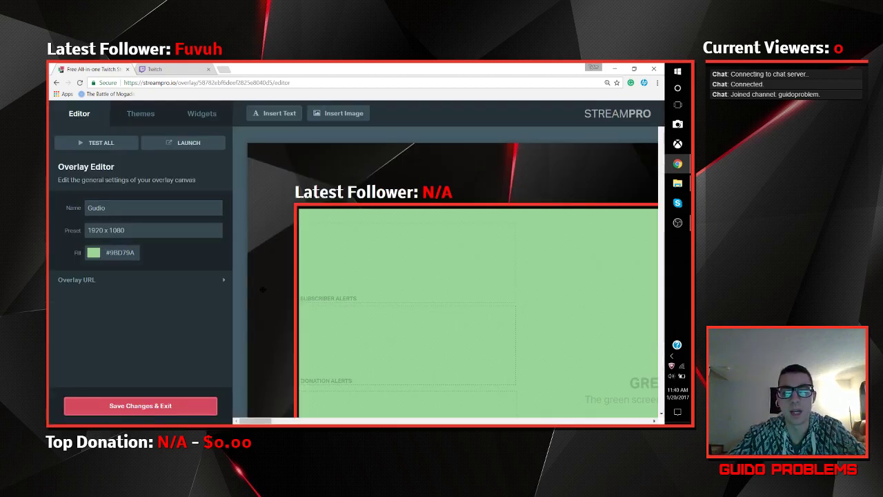
{"action": "scroll", "coordinate": [327, 329], "scroll_direction": "down", "scroll_amount": 2}
{"action": "scroll", "coordinate": [324, 319], "scroll_direction": "down", "scroll_amount": 2}
{"action": "scroll", "coordinate": [324, 319], "scroll_direction": "left", "scroll_amount": 2}
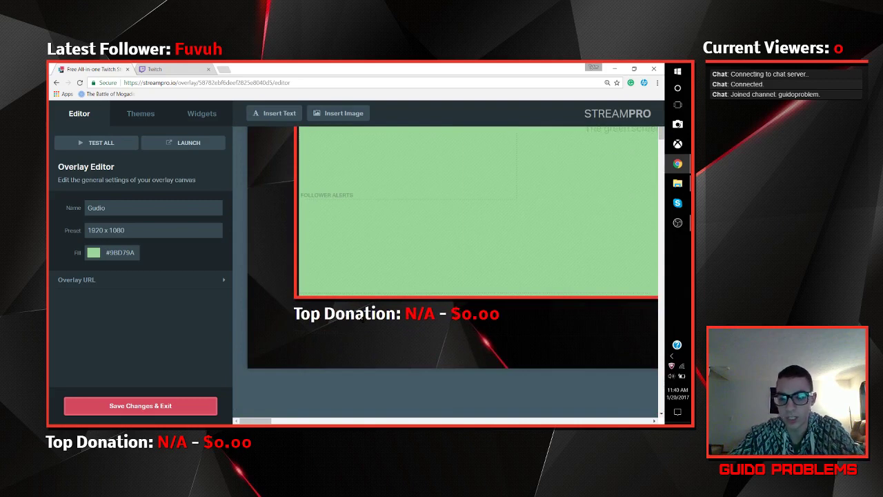
{"action": "scroll", "coordinate": [360, 316], "scroll_direction": "up", "scroll_amount": 4}
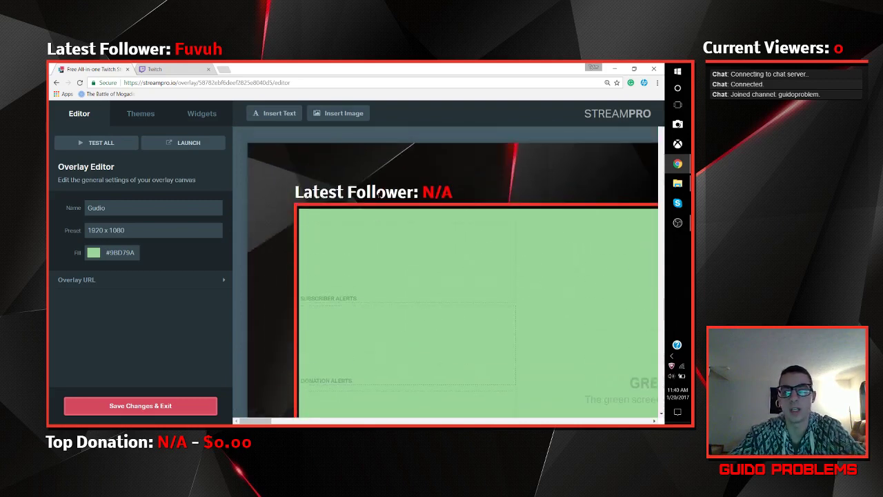
{"action": "scroll", "coordinate": [386, 273], "scroll_direction": "right", "scroll_amount": 5}
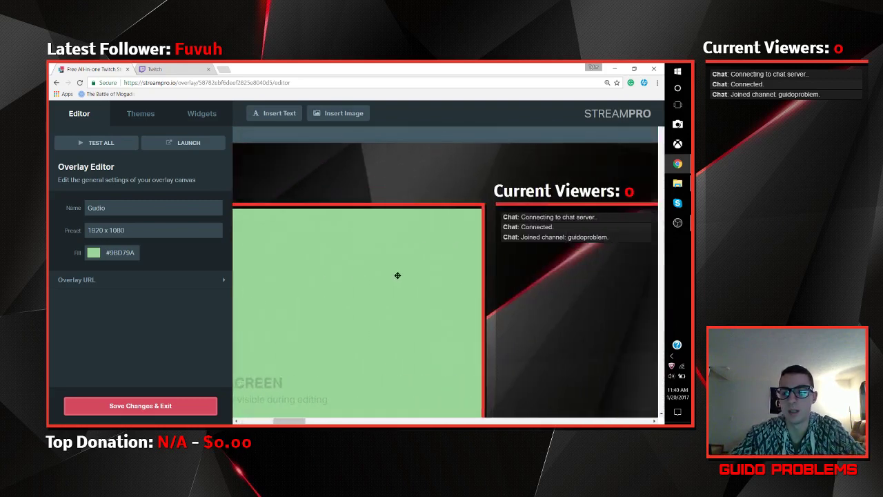
{"action": "scroll", "coordinate": [475, 219], "scroll_direction": "down", "scroll_amount": 3}
{"action": "scroll", "coordinate": [460, 189], "scroll_direction": "up", "scroll_amount": 3}
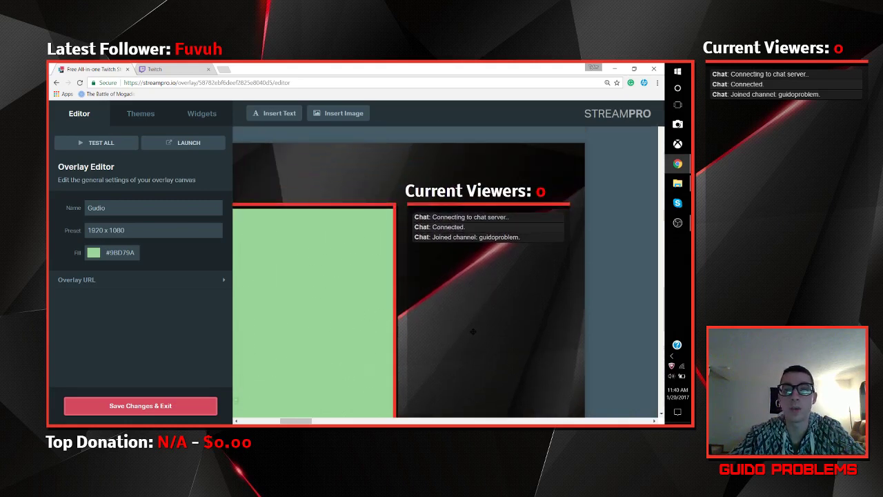
{"action": "scroll", "coordinate": [471, 343], "scroll_direction": "down", "scroll_amount": 1}
{"action": "scroll", "coordinate": [471, 344], "scroll_direction": "down", "scroll_amount": 5}
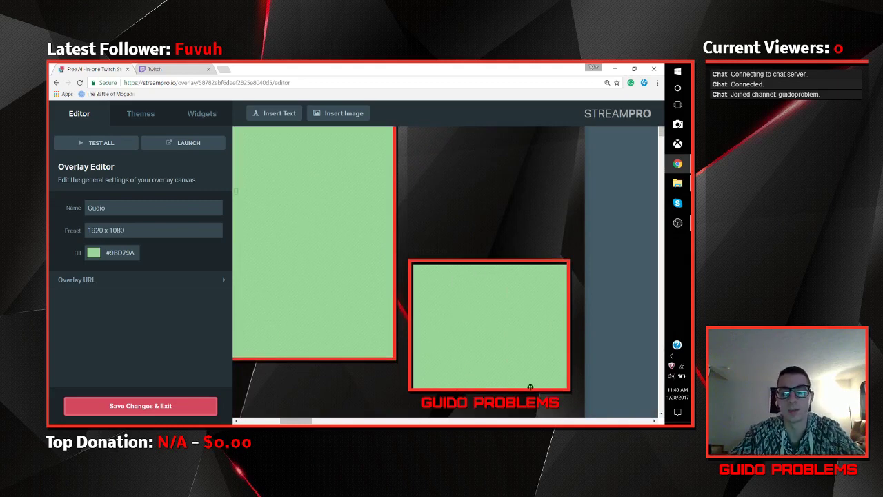
{"action": "scroll", "coordinate": [442, 351], "scroll_direction": "left", "scroll_amount": 4}
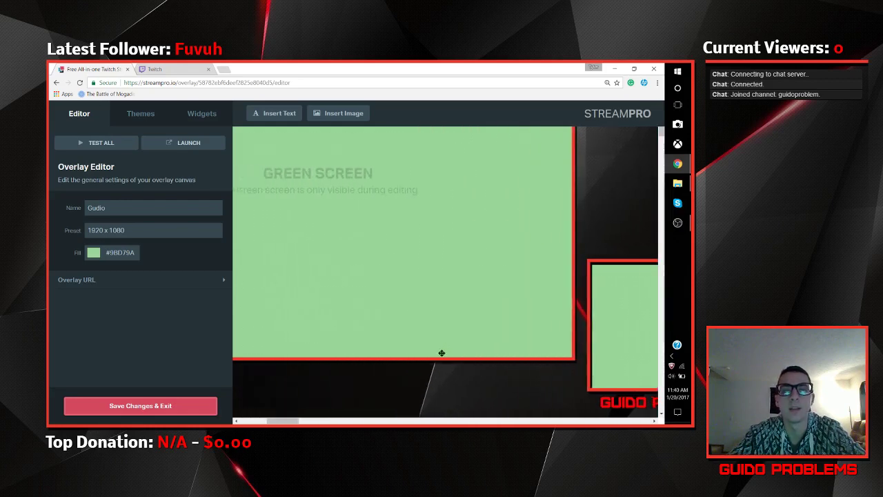
{"action": "scroll", "coordinate": [403, 322], "scroll_direction": "up", "scroll_amount": 2}
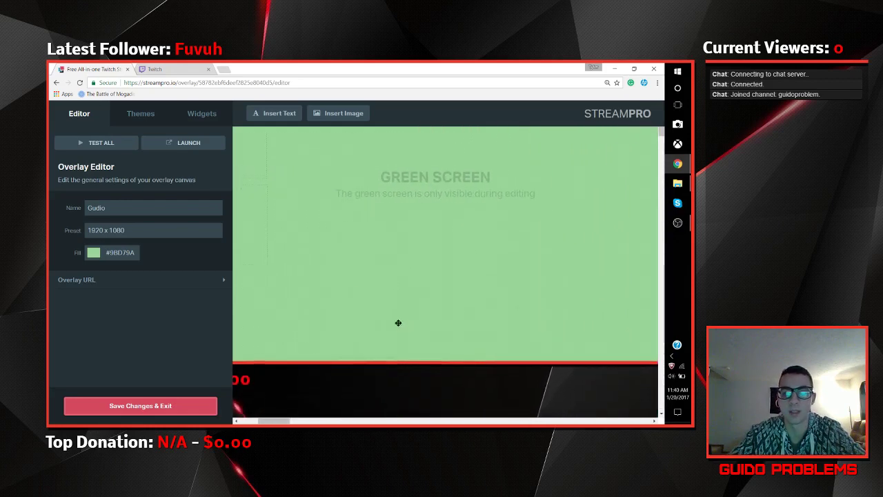
{"action": "scroll", "coordinate": [403, 321], "scroll_direction": "left", "scroll_amount": 4}
{"action": "scroll", "coordinate": [403, 322], "scroll_direction": "up", "scroll_amount": 2}
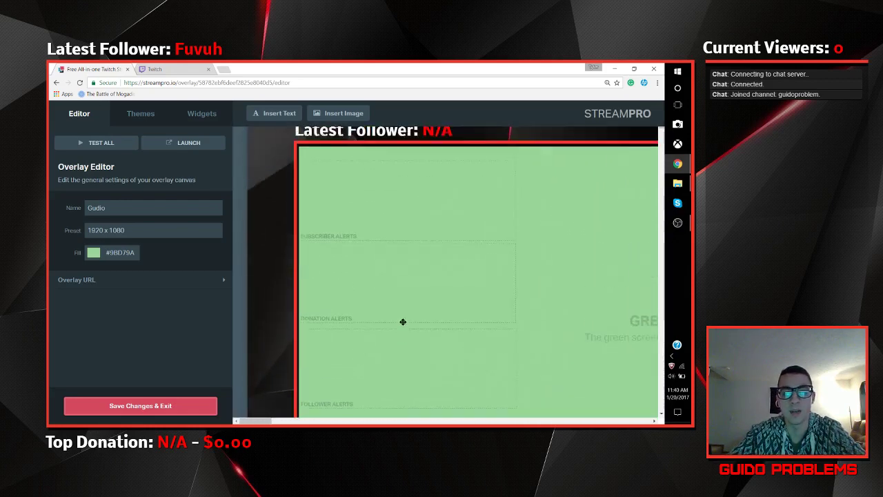
Step: Play test subscriber, donation and follower alerts from their widgets on the canvas
{"action": "left_click", "coordinate": [363, 240]}
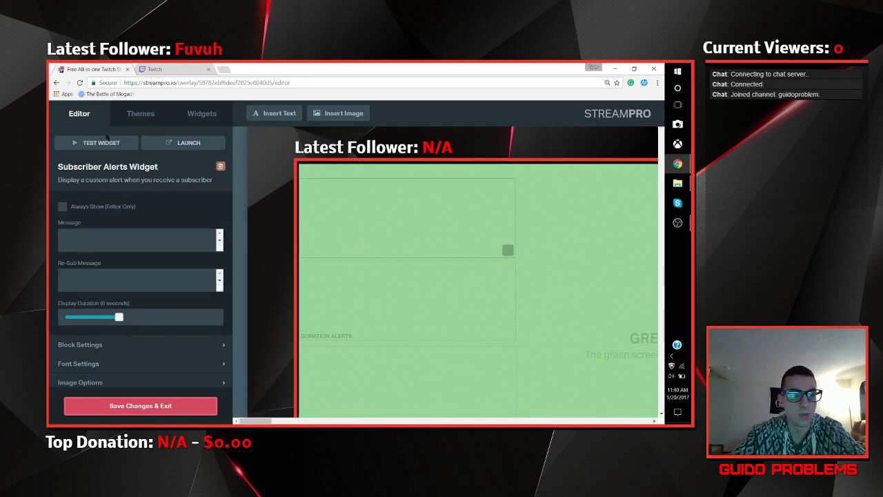
{"action": "left_click", "coordinate": [102, 142]}
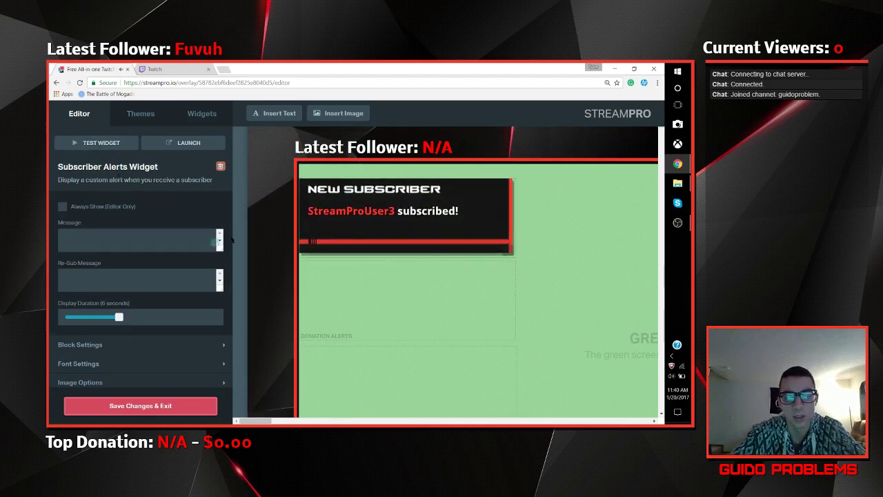
{"action": "left_click", "coordinate": [366, 306]}
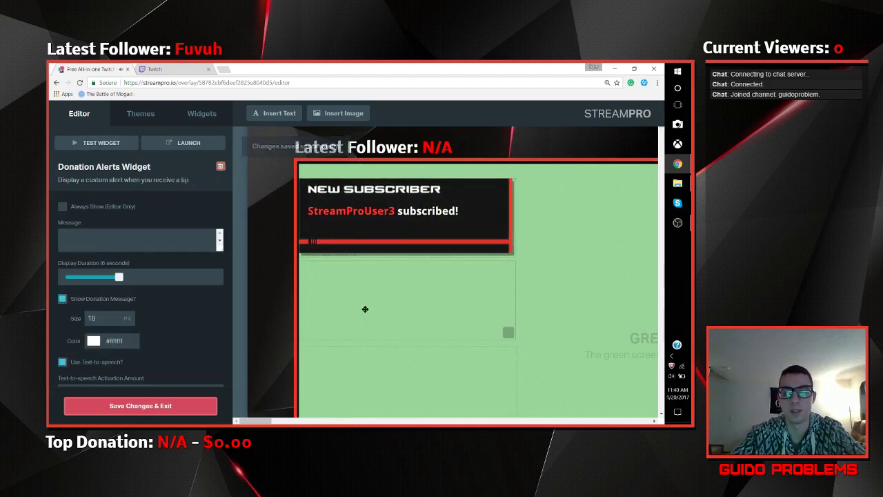
{"action": "left_click", "coordinate": [99, 145]}
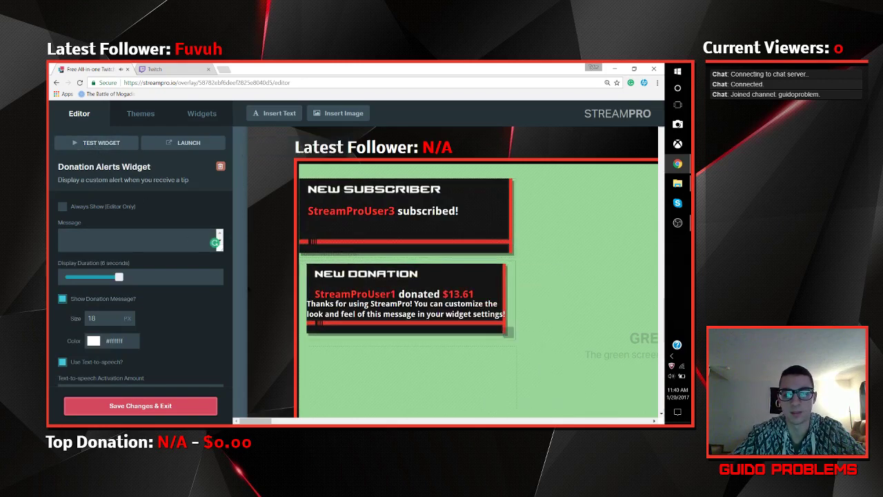
{"action": "scroll", "coordinate": [271, 312], "scroll_direction": "down", "scroll_amount": 1}
{"action": "scroll", "coordinate": [271, 312], "scroll_direction": "down", "scroll_amount": 2}
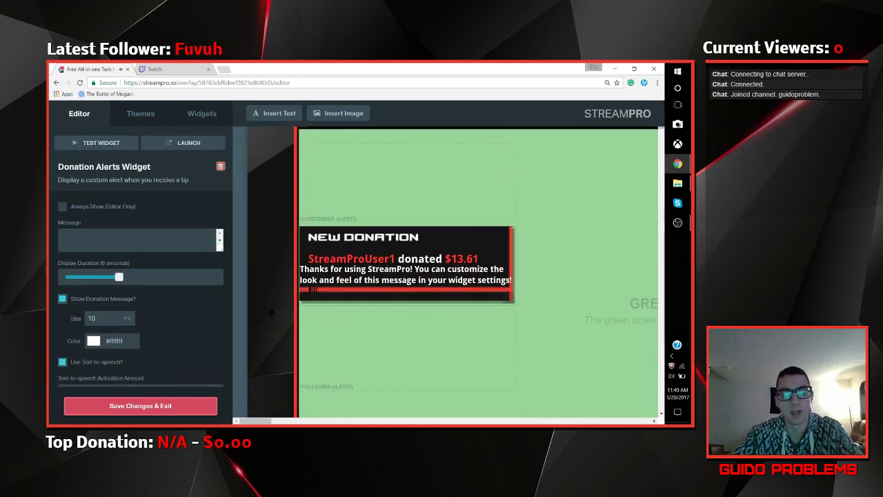
{"action": "scroll", "coordinate": [271, 312], "scroll_direction": "down", "scroll_amount": 4}
{"action": "left_click", "coordinate": [335, 317]}
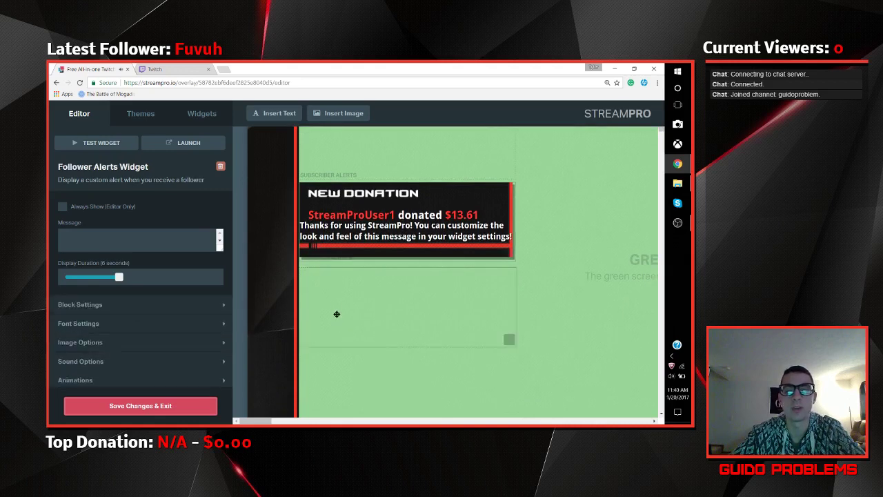
{"action": "left_click", "coordinate": [106, 146]}
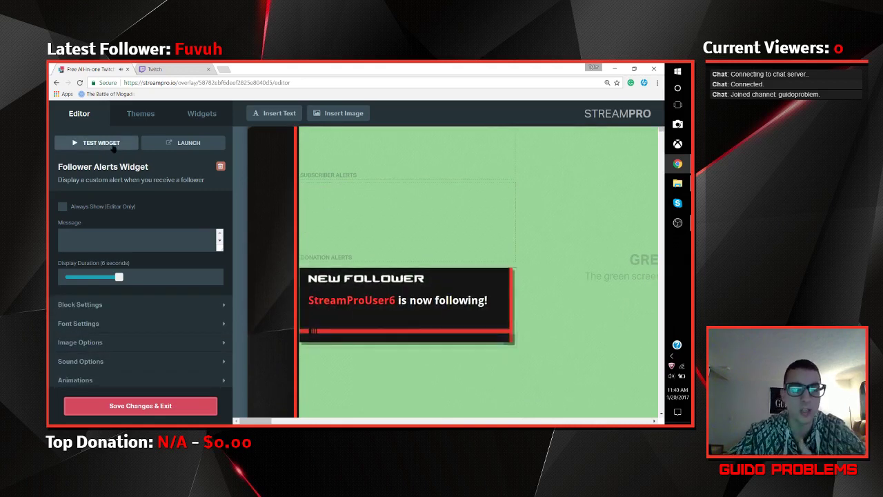
Step: Browse the Themes grid of overlay themes such as CS:GO Asiimov and Minecraft Creeper
{"action": "left_click", "coordinate": [141, 113]}
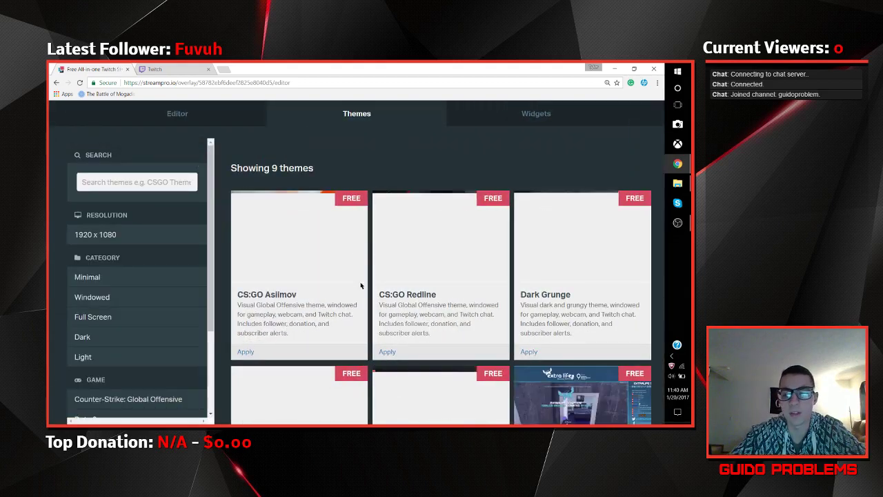
{"action": "scroll", "coordinate": [360, 285], "scroll_direction": "down", "scroll_amount": 4}
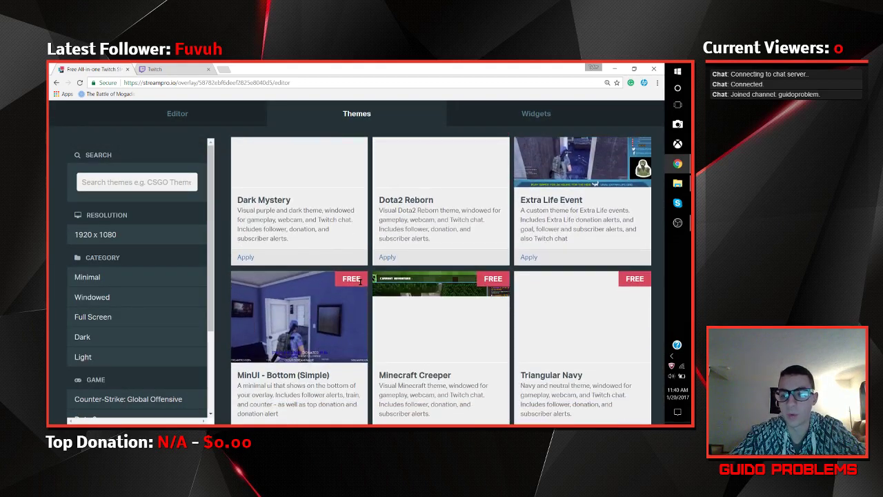
{"action": "scroll", "coordinate": [359, 282], "scroll_direction": "down", "scroll_amount": 1}
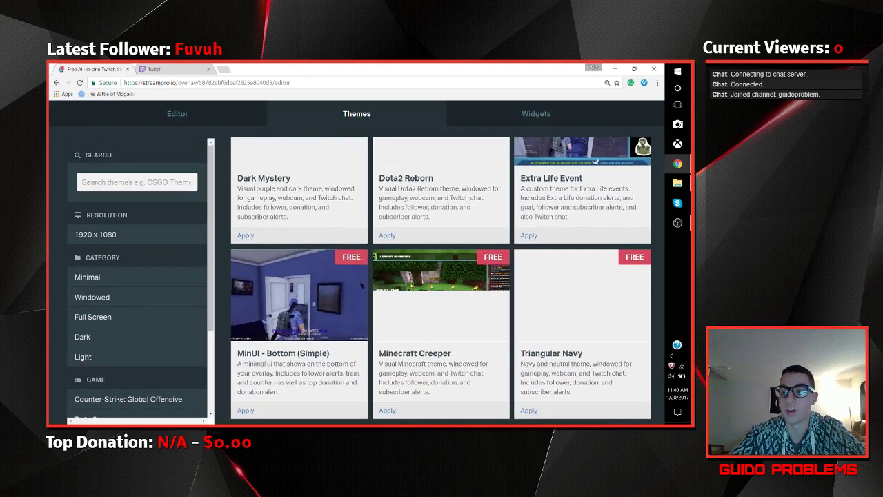
{"action": "scroll", "coordinate": [361, 285], "scroll_direction": "up", "scroll_amount": 3}
{"action": "scroll", "coordinate": [360, 285], "scroll_direction": "up", "scroll_amount": 2}
Step: Scroll through the 27 widgets in the Widgets catalog, then return to the overlay editor
{"action": "left_click", "coordinate": [536, 114]}
{"action": "scroll", "coordinate": [371, 201], "scroll_direction": "down", "scroll_amount": 1}
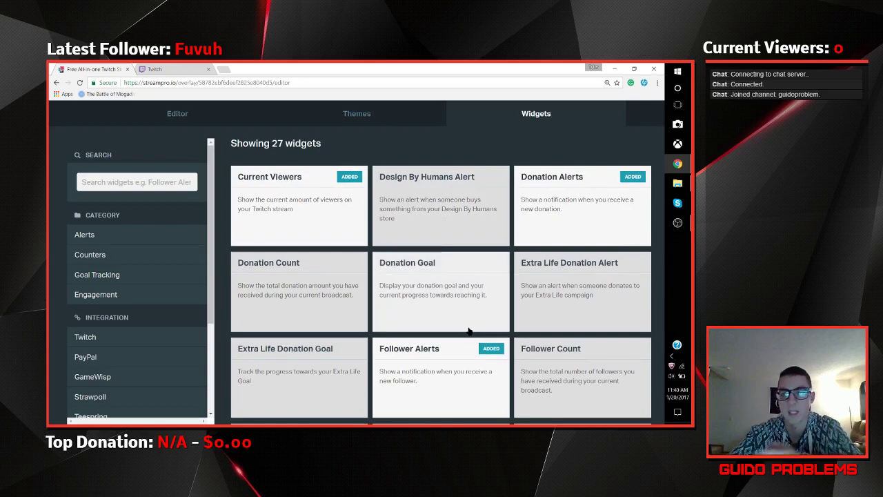
{"action": "scroll", "coordinate": [459, 315], "scroll_direction": "down", "scroll_amount": 1}
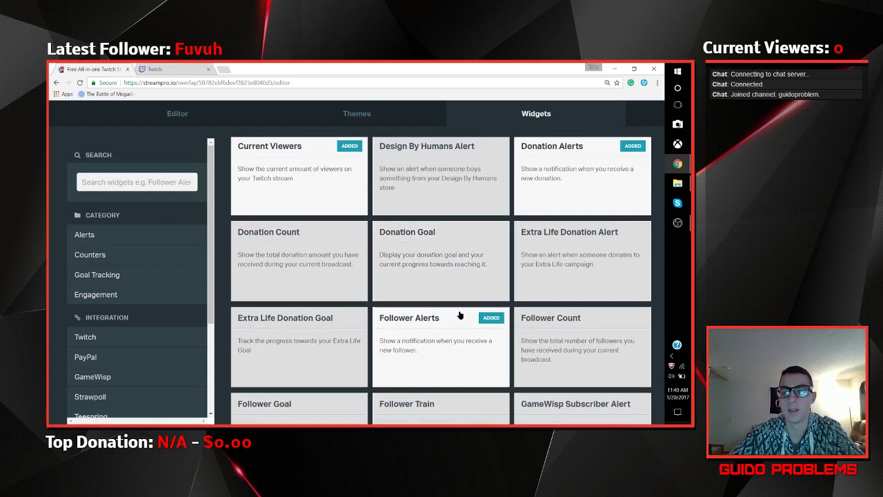
{"action": "scroll", "coordinate": [460, 316], "scroll_direction": "down", "scroll_amount": 3}
{"action": "scroll", "coordinate": [459, 307], "scroll_direction": "down", "scroll_amount": 4}
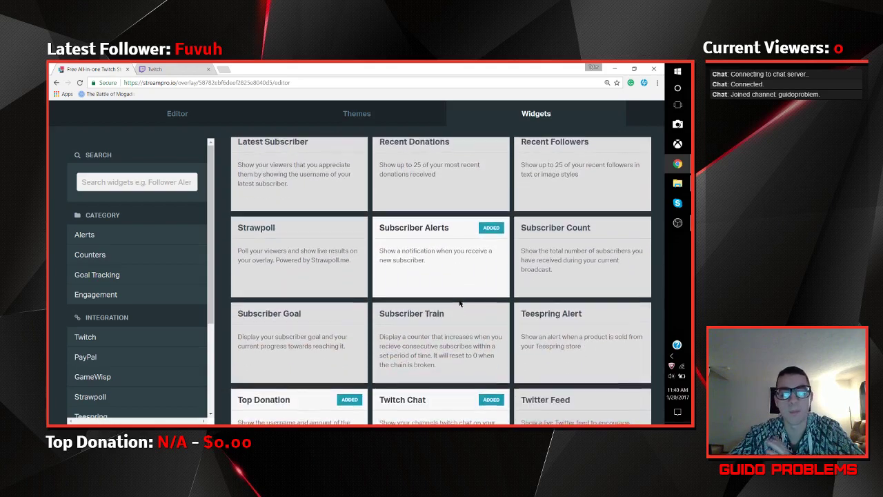
{"action": "scroll", "coordinate": [459, 303], "scroll_direction": "down", "scroll_amount": 1}
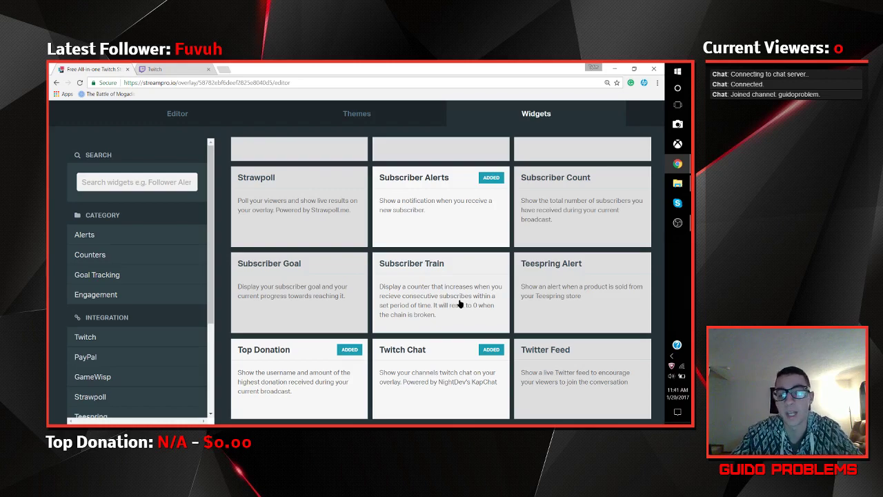
{"action": "left_click", "coordinate": [202, 122]}
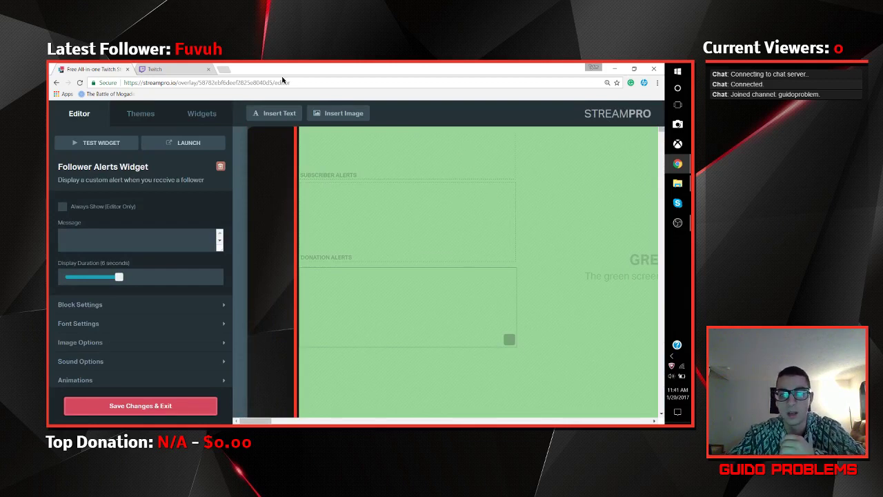
Step: Load obsproject.com in a new tab and show its Windows, OSX and Linux download options
{"action": "left_click", "coordinate": [223, 69]}
{"action": "type", "text": "obsproject.com"}
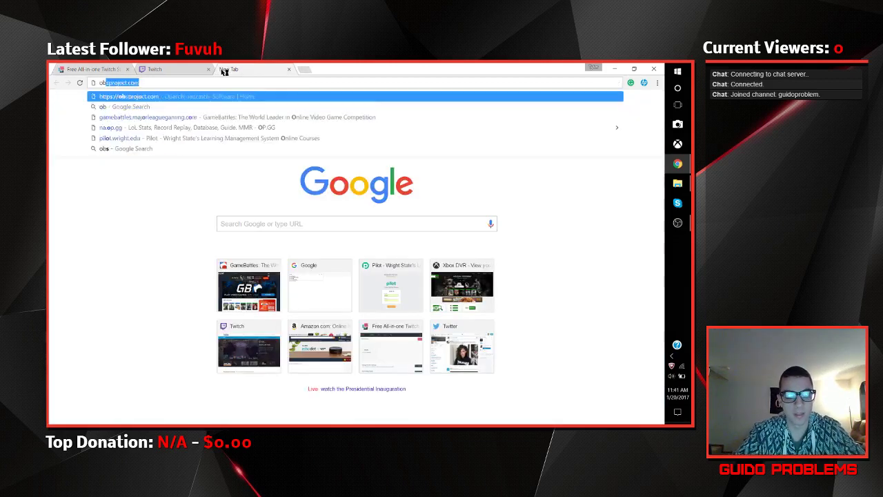
{"action": "key", "text": "Return"}
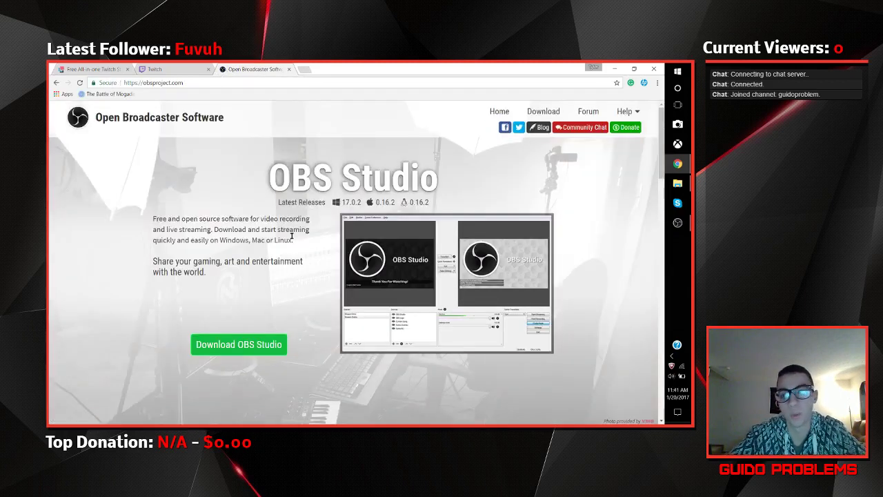
{"action": "scroll", "coordinate": [187, 279], "scroll_direction": "down", "scroll_amount": 3}
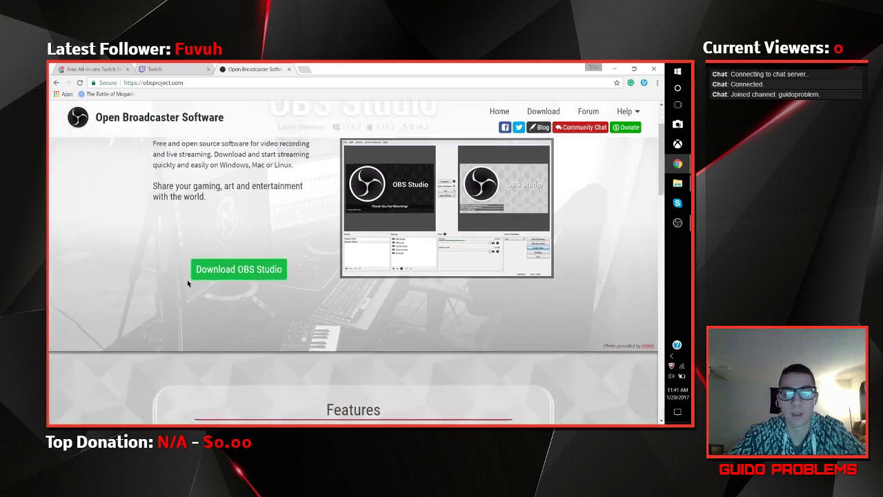
{"action": "scroll", "coordinate": [187, 280], "scroll_direction": "up", "scroll_amount": 2}
{"action": "scroll", "coordinate": [187, 280], "scroll_direction": "up", "scroll_amount": 1}
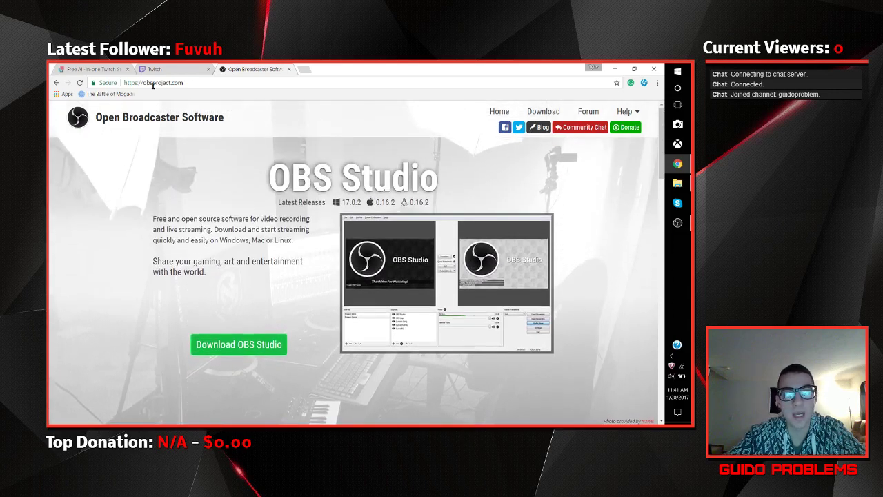
{"action": "left_click", "coordinate": [231, 343]}
{"action": "scroll", "coordinate": [297, 312], "scroll_direction": "down", "scroll_amount": 2}
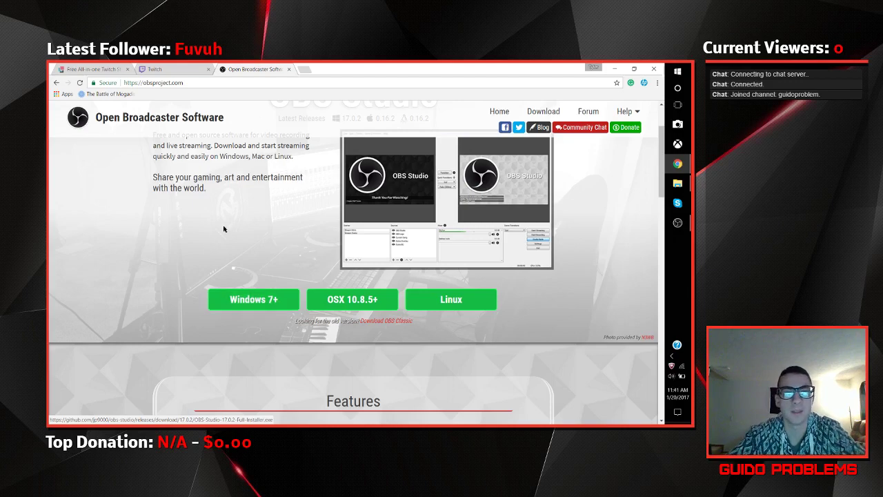
Step: Close the OBS website tab, then save the Gudio overlay edits and exit to Overlay Manager
{"action": "left_click", "coordinate": [286, 69]}
{"action": "right_click", "coordinate": [112, 71]}
{"action": "left_click", "coordinate": [88, 72]}
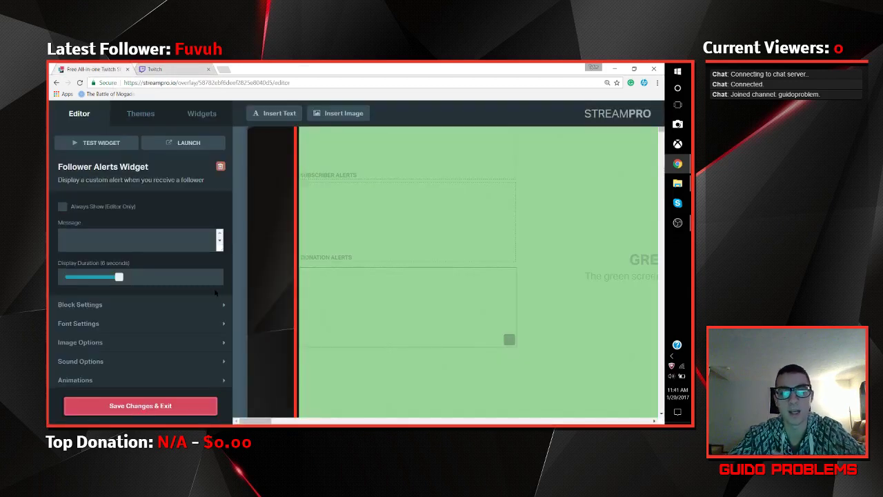
{"action": "scroll", "coordinate": [215, 292], "scroll_direction": "down", "scroll_amount": 1}
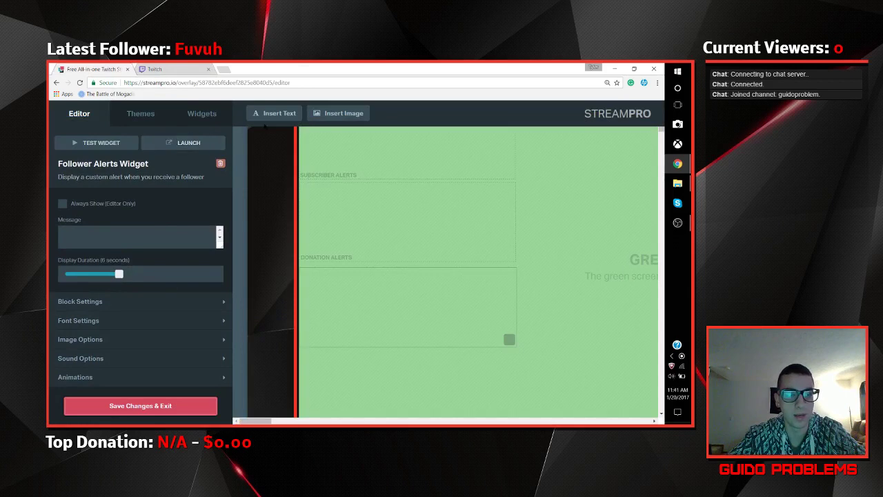
{"action": "left_click", "coordinate": [164, 411]}
{"action": "mouse_move", "coordinate": [196, 263]}
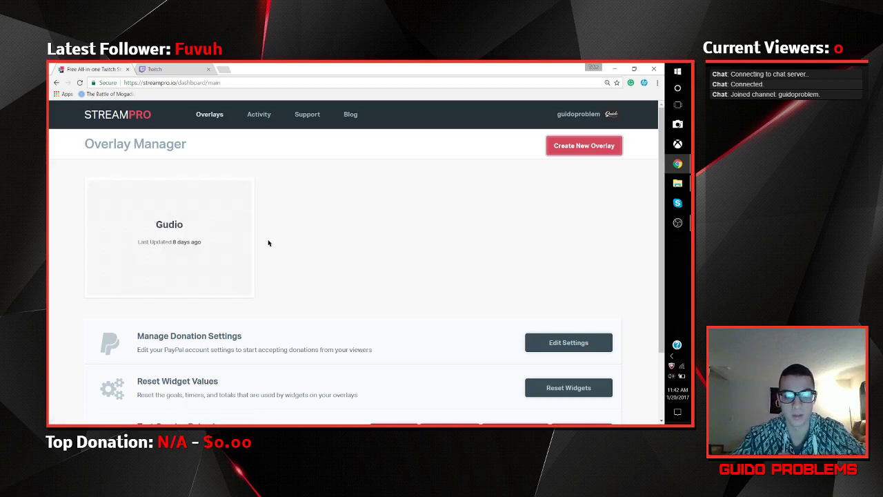
Step: Reopen the Gudio overlay in the editor and expand its Overlay URL section
{"action": "mouse_move", "coordinate": [211, 244]}
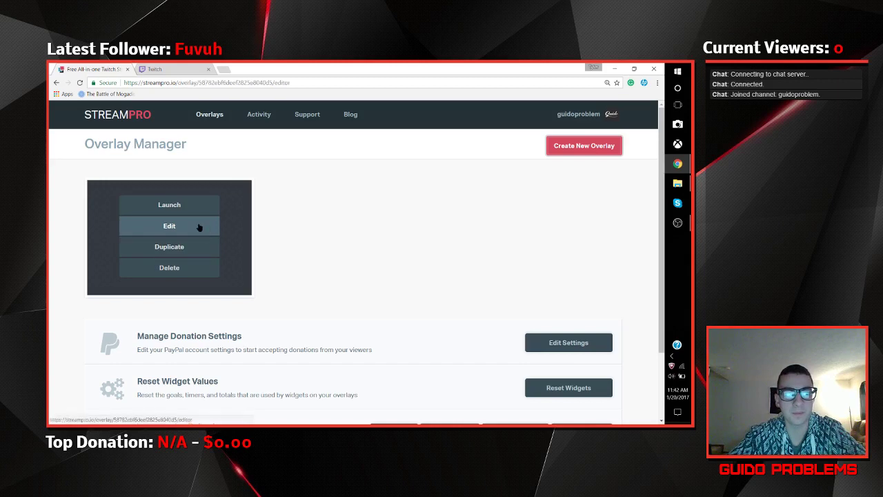
{"action": "left_click", "coordinate": [200, 229]}
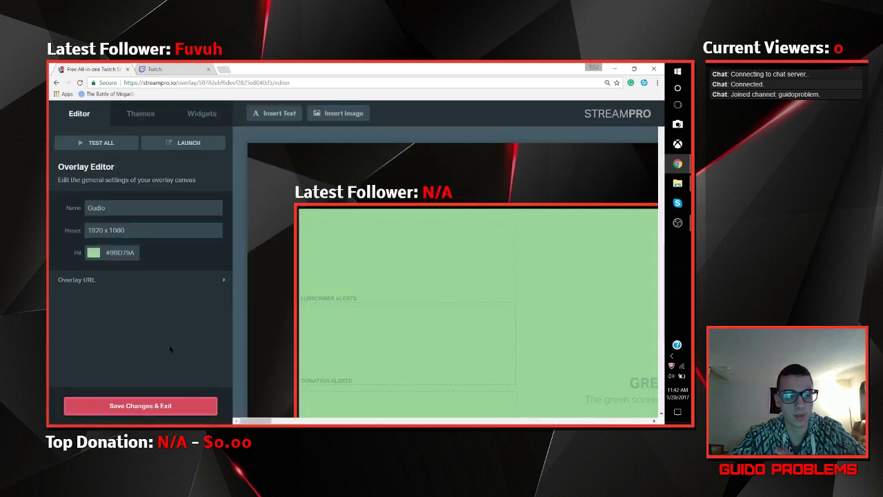
{"action": "left_click", "coordinate": [183, 284]}
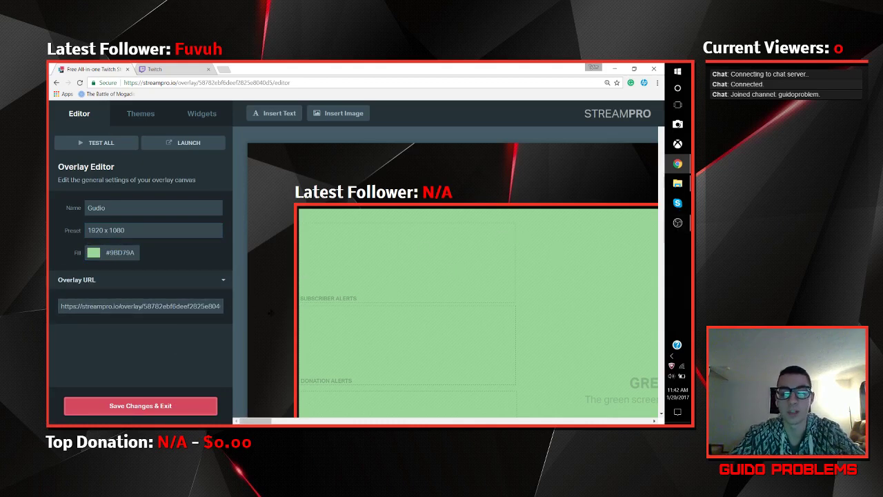
Step: In OBS Studio, select BrowserSource and preview the Add Source types twice without adding one
{"action": "left_click", "coordinate": [678, 222]}
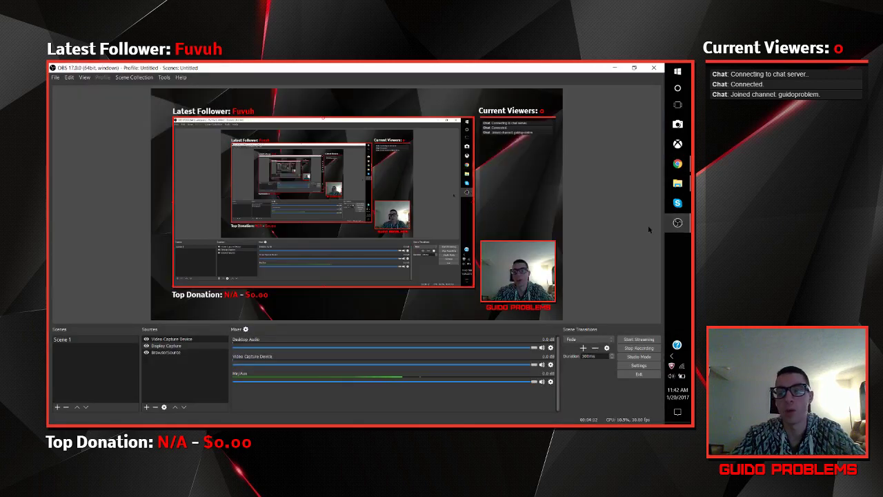
{"action": "left_click", "coordinate": [175, 353]}
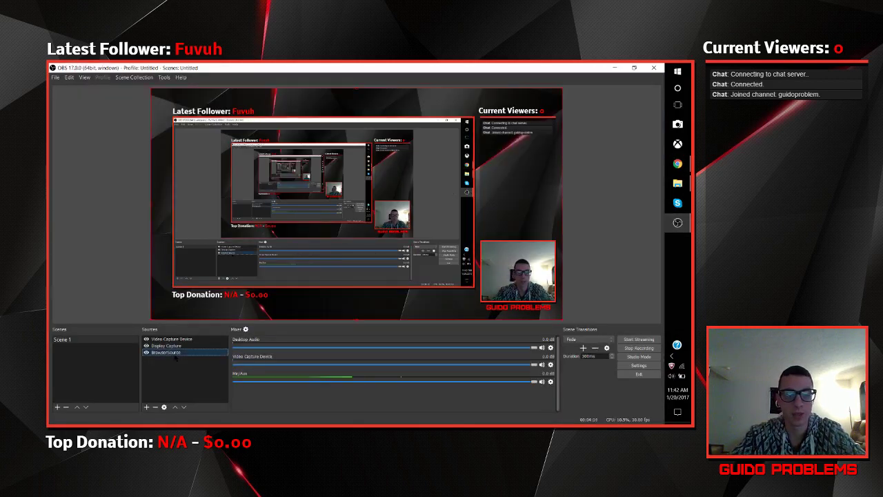
{"action": "left_click", "coordinate": [146, 407]}
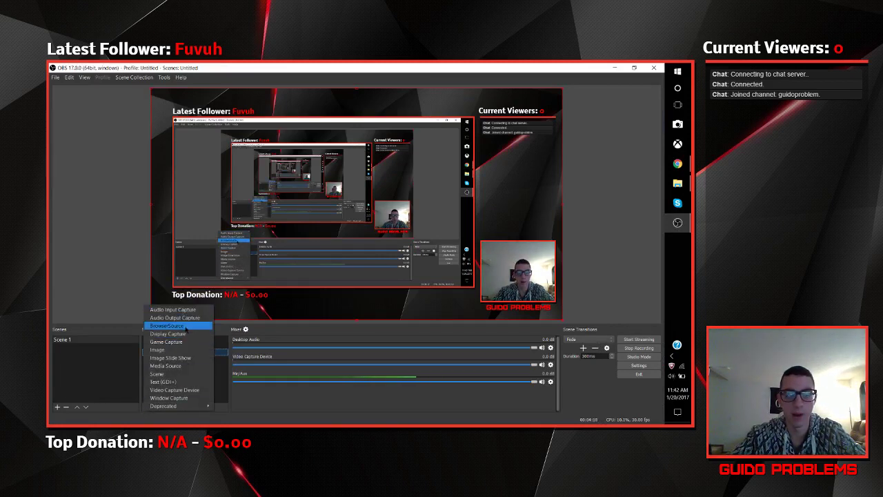
{"action": "key", "text": "Escape"}
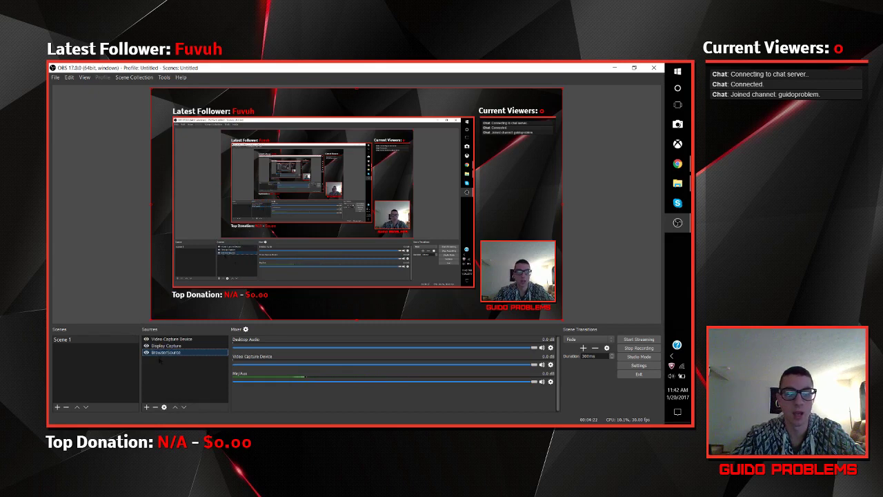
{"action": "left_click", "coordinate": [146, 407]}
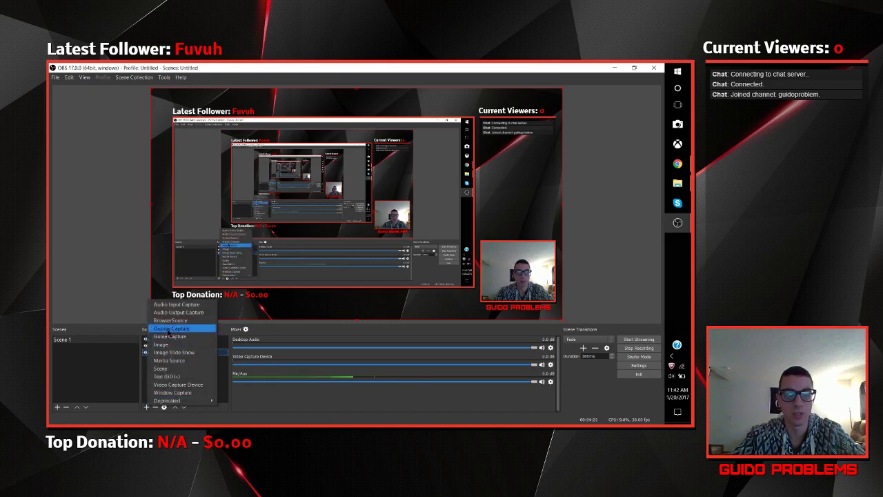
{"action": "key", "text": "Escape"}
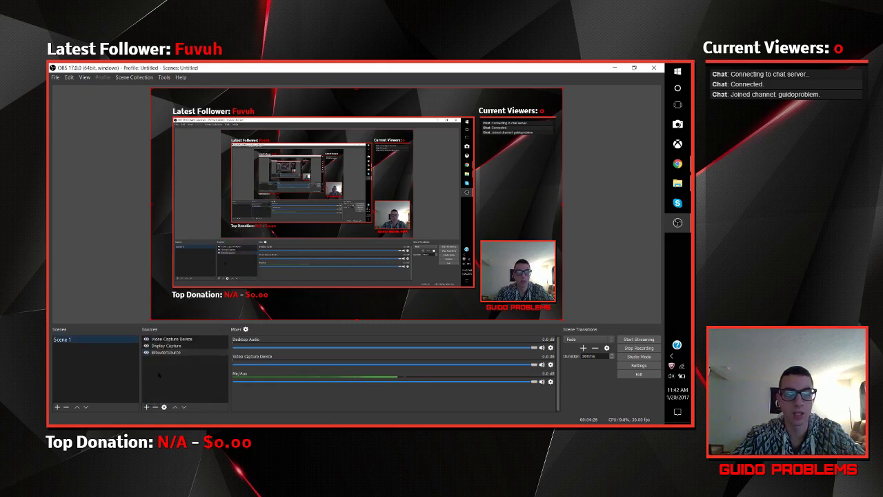
{"action": "left_click", "coordinate": [172, 352]}
Step: Check the BrowserSource properties (overlay URL, 1920 x 1080, 30 FPS), then return to the StreamPro editor
{"action": "right_click", "coordinate": [177, 353]}
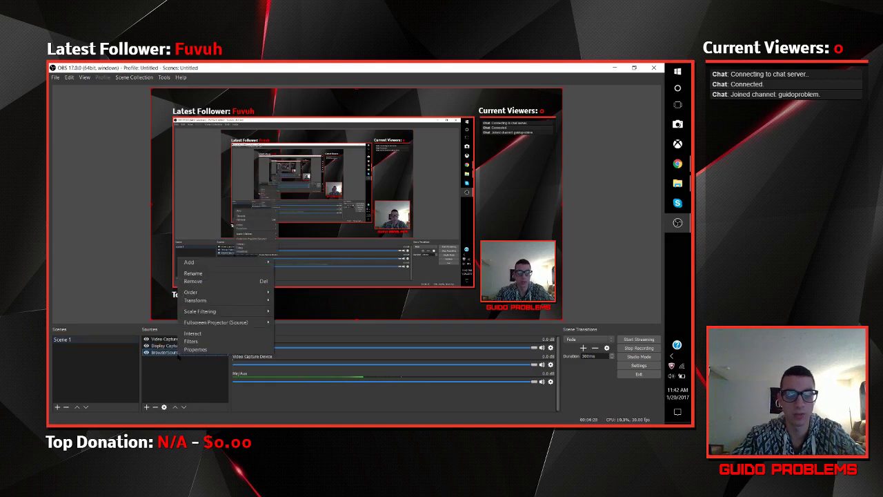
{"action": "left_click", "coordinate": [192, 350]}
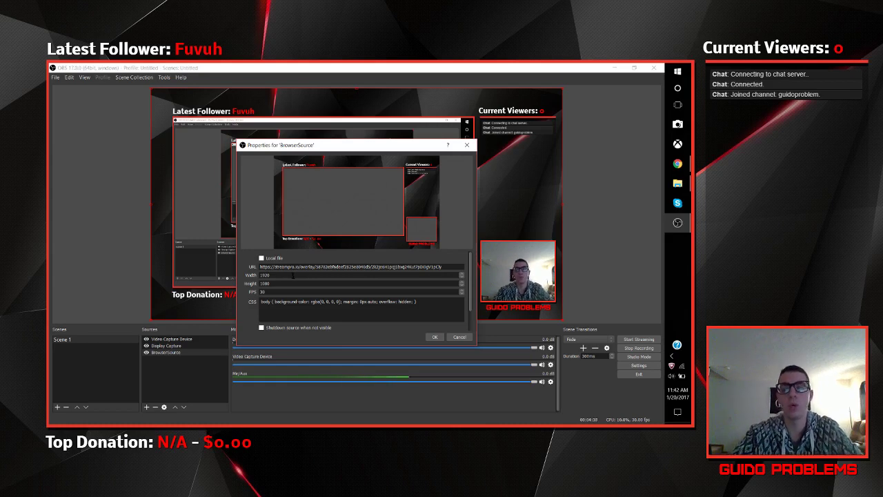
{"action": "left_click", "coordinate": [678, 163]}
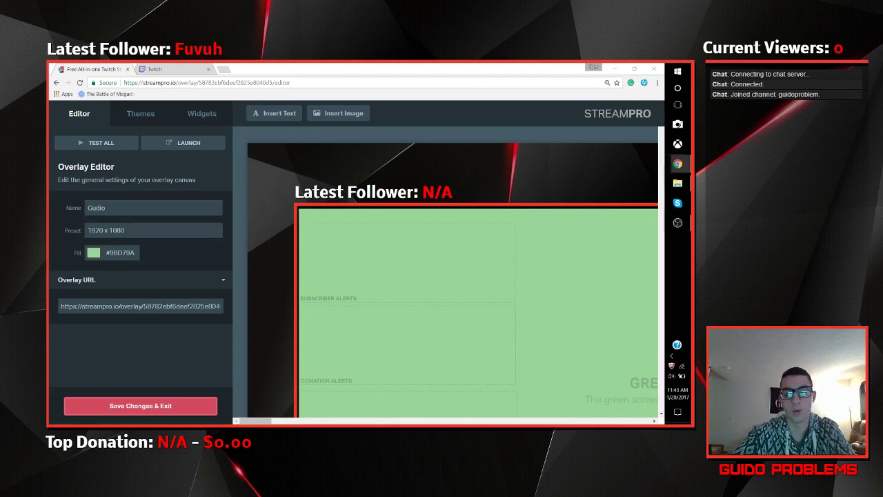
Step: Compare the overlay URL between StreamPro and OBS, then confirm the BrowserSource properties
{"action": "left_click", "coordinate": [677, 222]}
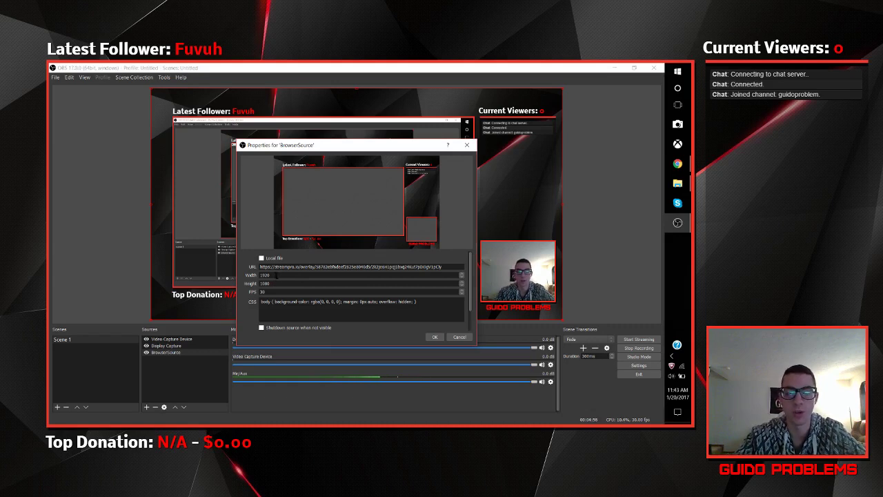
{"action": "left_click", "coordinate": [678, 163]}
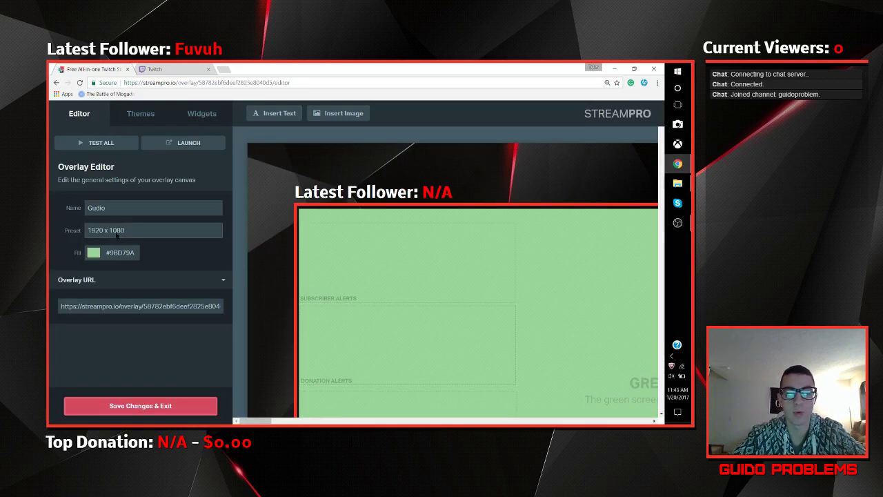
{"action": "left_click", "coordinate": [678, 222]}
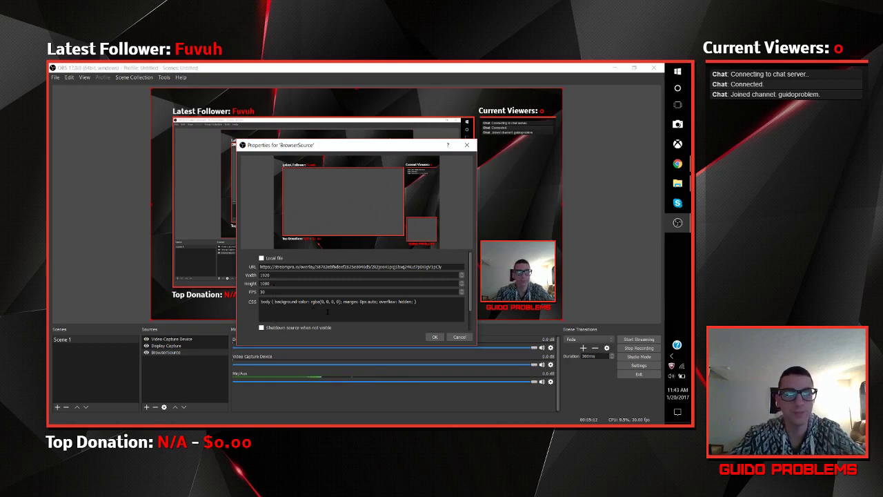
{"action": "left_click", "coordinate": [435, 336]}
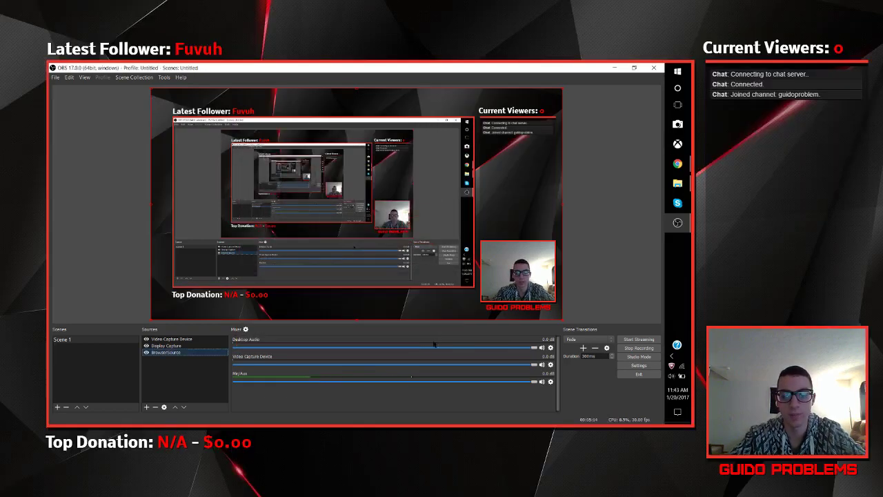